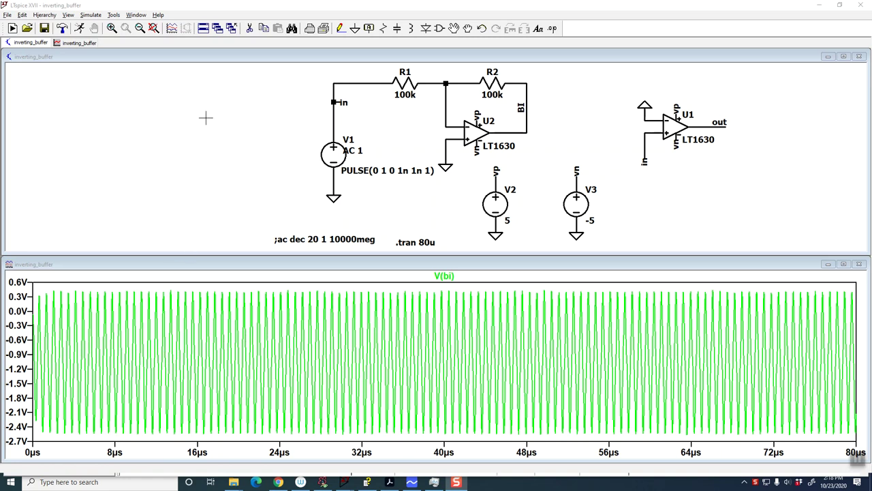
Probe the 'in' net to add V(in) as a flat 1 V trace beside V(bi).
{"action": "left_click", "coordinate": [122, 74]}
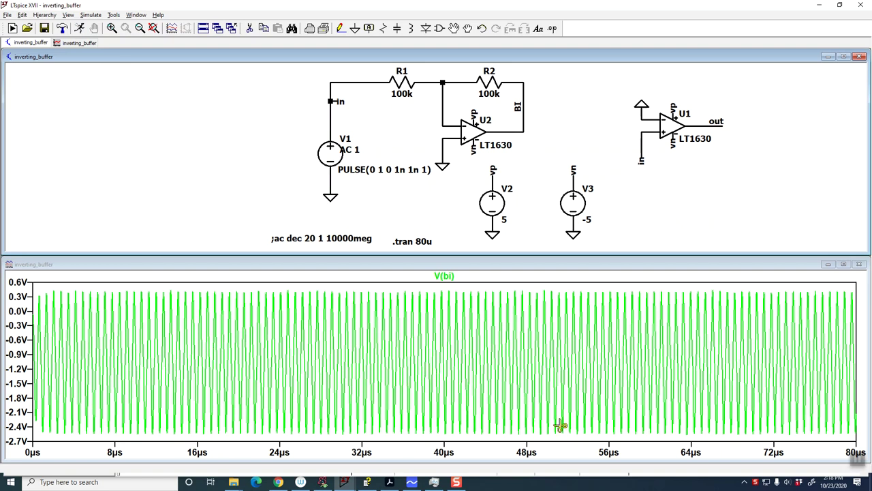
{"action": "left_click", "coordinate": [647, 157]}
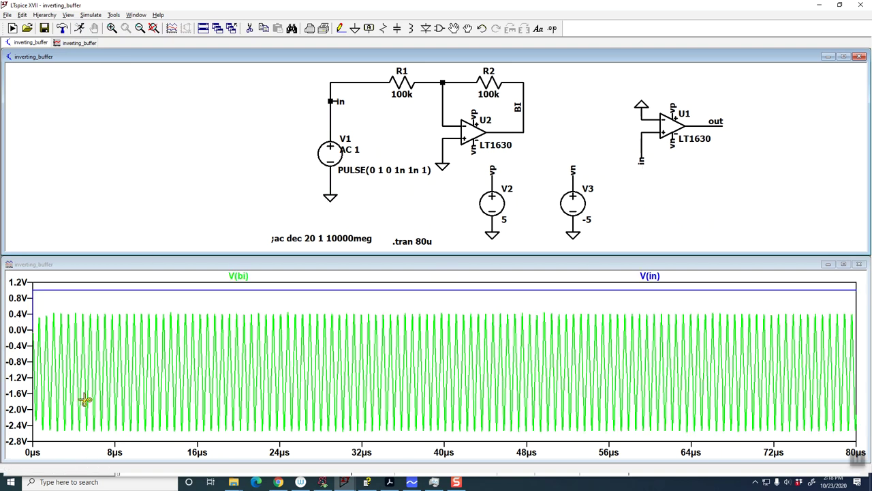
{"action": "left_click", "coordinate": [87, 273]}
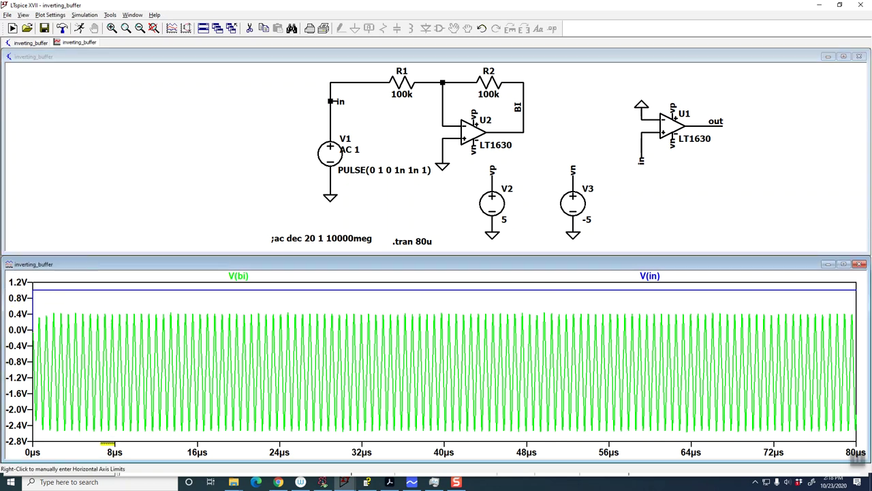
{"action": "left_click_drag", "start_coordinate": [102, 436], "coordinate": [49, 364]}
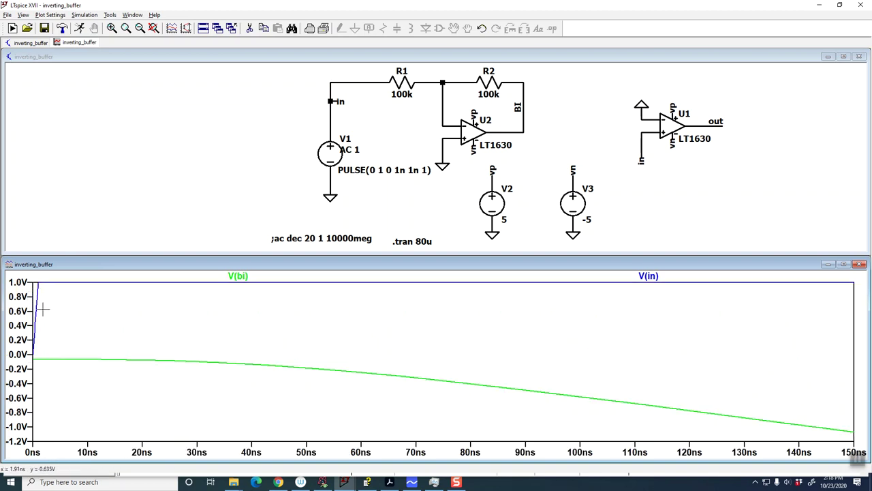
{"action": "left_click", "coordinate": [94, 101]}
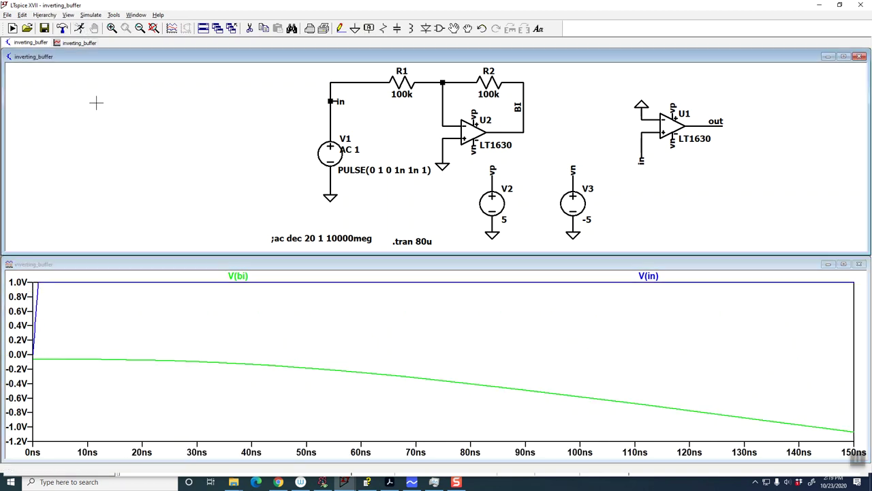
{"action": "left_click", "coordinate": [154, 29]}
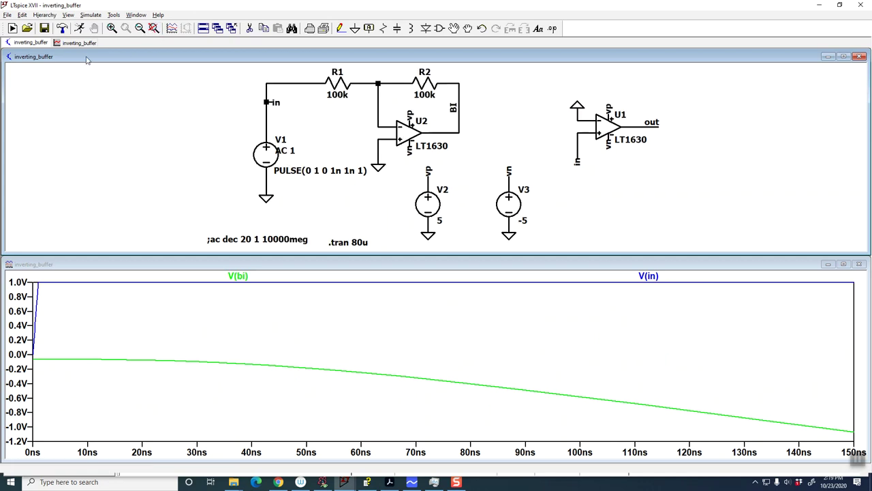
{"action": "left_click", "coordinate": [79, 28]}
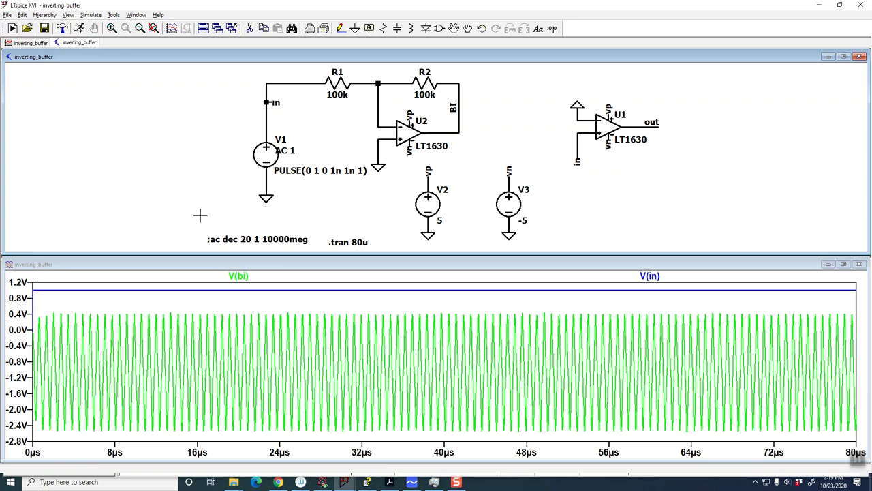
{"action": "left_click", "coordinate": [91, 14]}
Try setting up an AC analysis in the simulation command editor, then cancel after the sweep type error.
{"action": "left_click", "coordinate": [120, 103]}
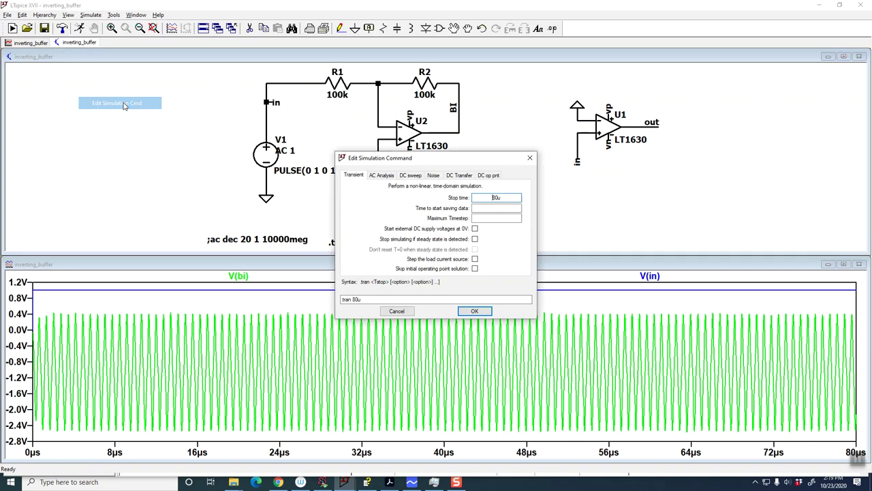
{"action": "left_click", "coordinate": [381, 176]}
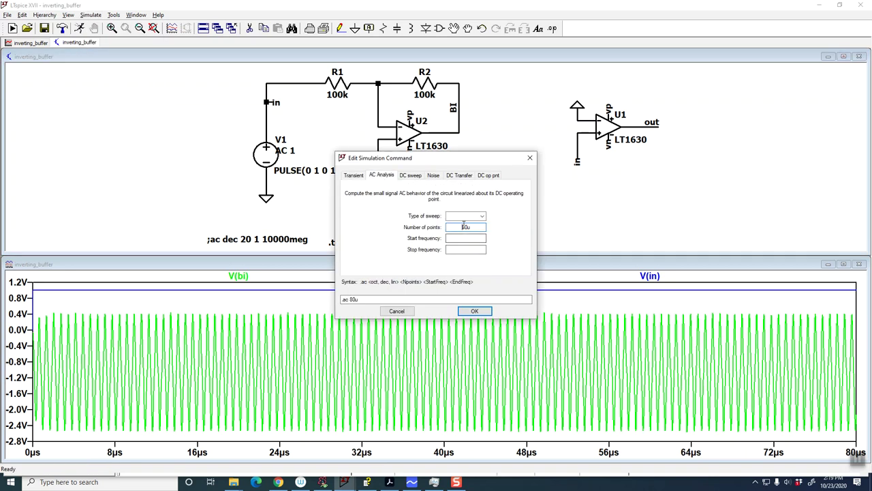
{"action": "left_click", "coordinate": [476, 311]}
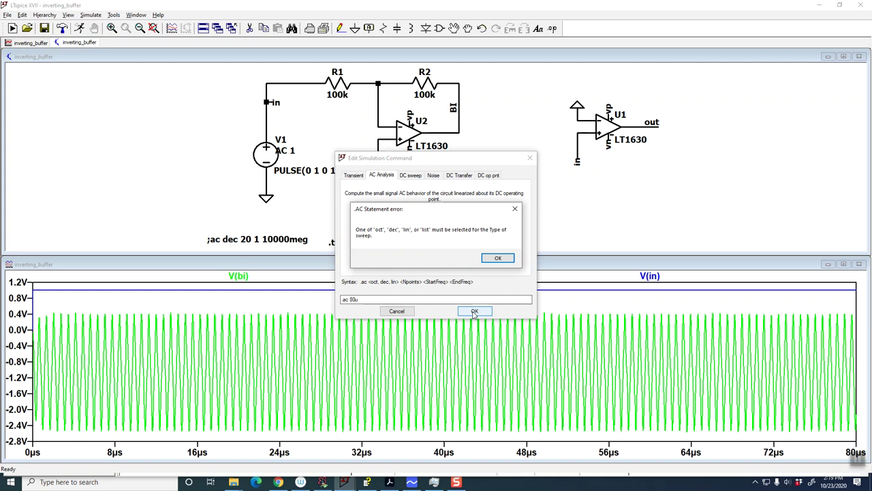
{"action": "left_click", "coordinate": [480, 260]}
{"action": "left_click", "coordinate": [530, 157]}
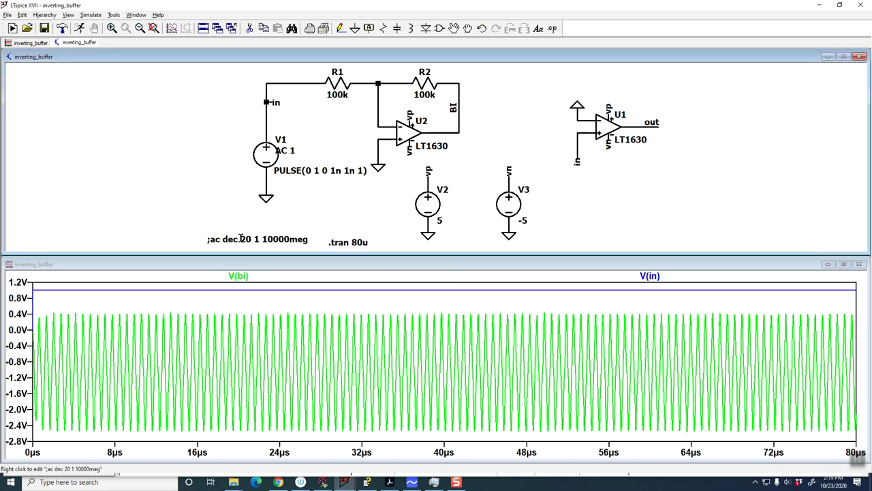
Uncomment the sweep directive so it reads '.ac dec 20 1 10000meg'.
{"action": "right_click", "coordinate": [238, 238]}
{"action": "key", "text": "Home"}
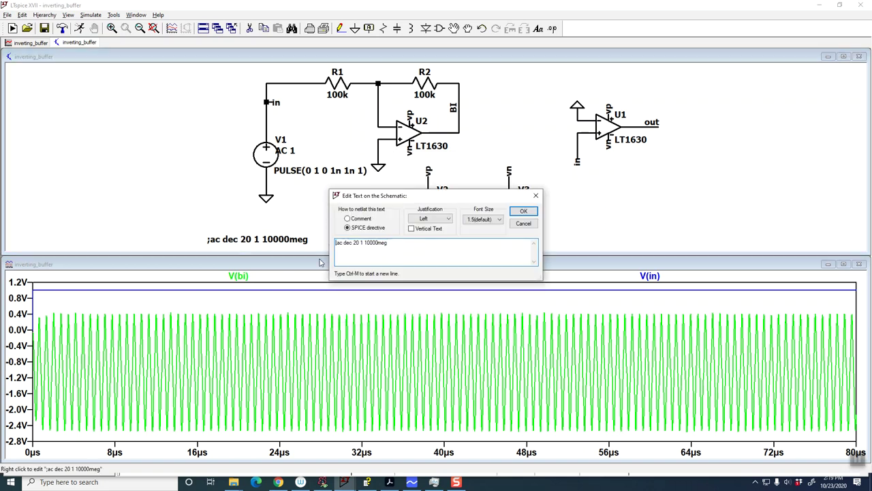
{"action": "key", "text": "Delete"}
{"action": "type", "text": "."}
{"action": "key", "text": "Return"}
Run the simulation with the ac dec 20 1 10000meg analysis selected.
{"action": "left_click", "coordinate": [79, 28]}
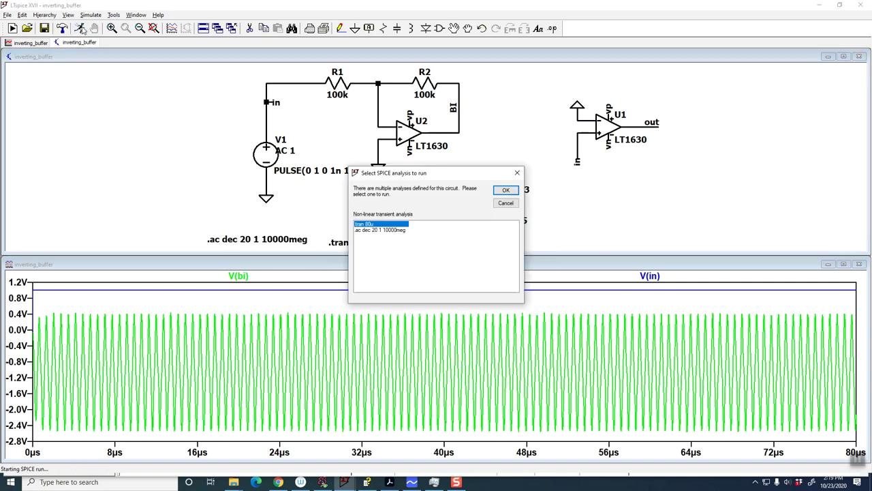
{"action": "left_click", "coordinate": [365, 231]}
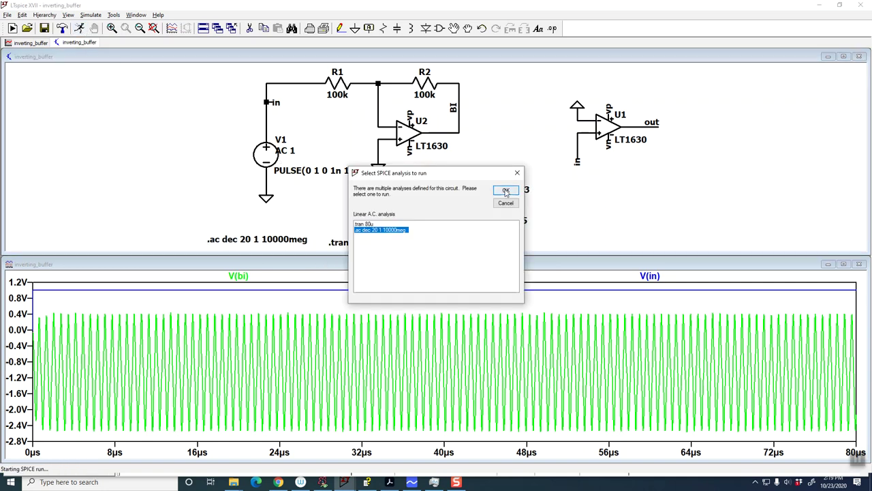
{"action": "left_click", "coordinate": [506, 189]}
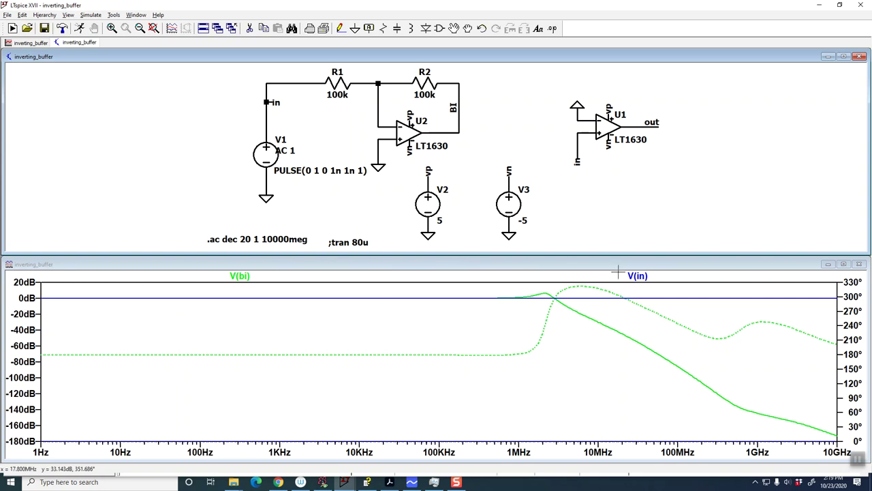
Delete V(in) from the Bode plot and read V(bi) with a cursor near 80KHz.
{"action": "left_click", "coordinate": [638, 276]}
{"action": "left_click", "coordinate": [639, 276]}
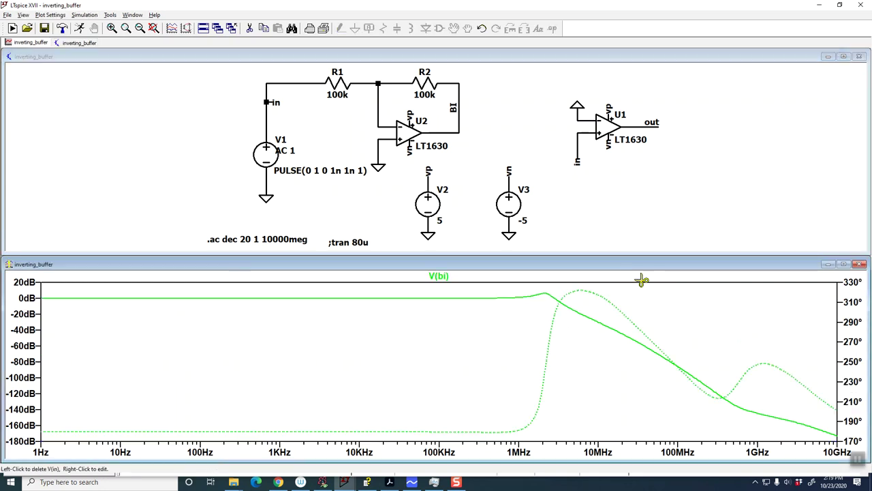
{"action": "left_click", "coordinate": [439, 276]}
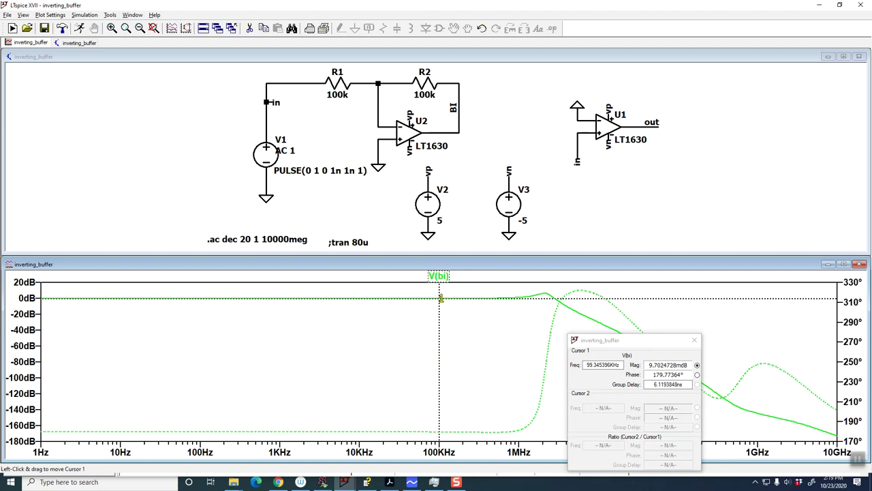
{"action": "mouse_move", "coordinate": [441, 298]}
{"action": "left_mouse_down"}
{"action": "mouse_move", "coordinate": [403, 298]}
{"action": "mouse_move", "coordinate": [432, 298]}
{"action": "left_mouse_up"}
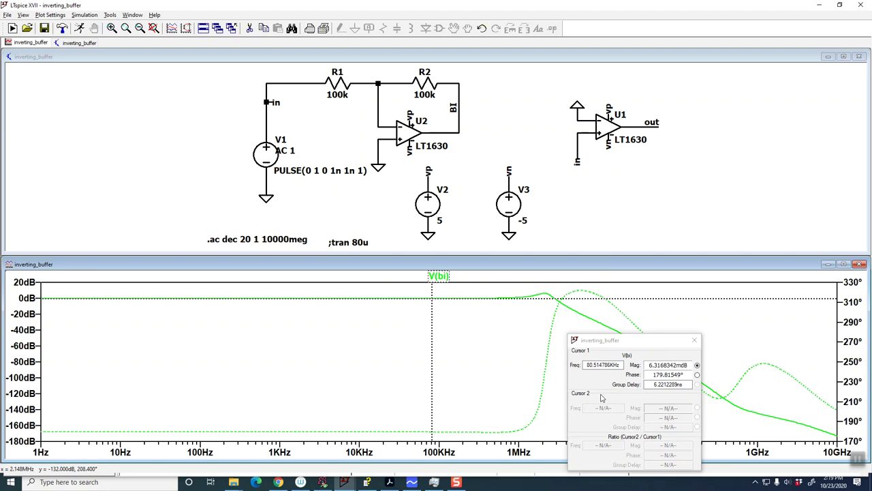
{"action": "left_click", "coordinate": [694, 340]}
{"action": "right_click", "coordinate": [436, 275]}
Edit the trace expression to '-V(bi)' by adding a leading minus sign.
{"action": "key", "text": "Escape"}
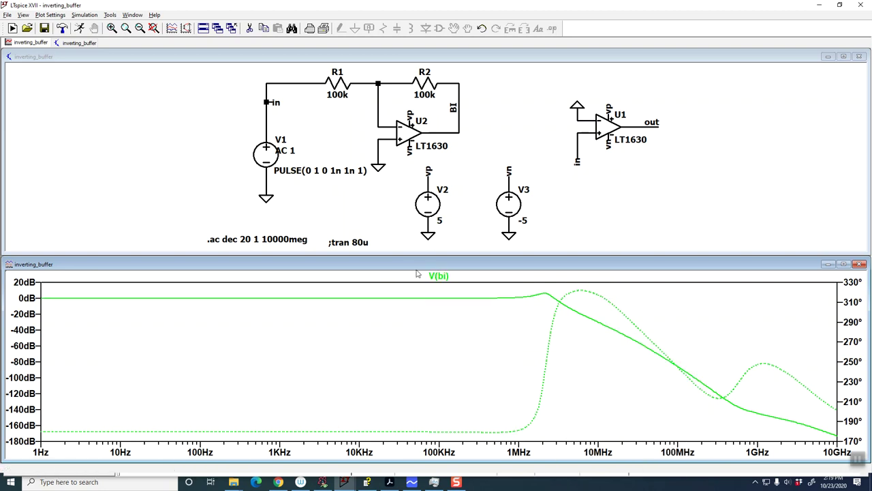
{"action": "right_click", "coordinate": [431, 276]}
{"action": "key", "text": "Escape"}
{"action": "right_click", "coordinate": [447, 275]}
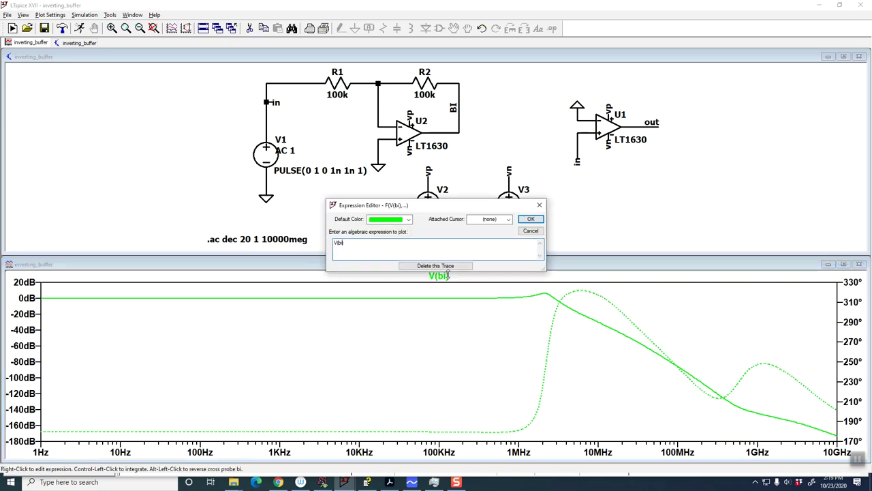
{"action": "key", "text": "Home"}
{"action": "type", "text": "-"}
{"action": "key", "text": "Return"}
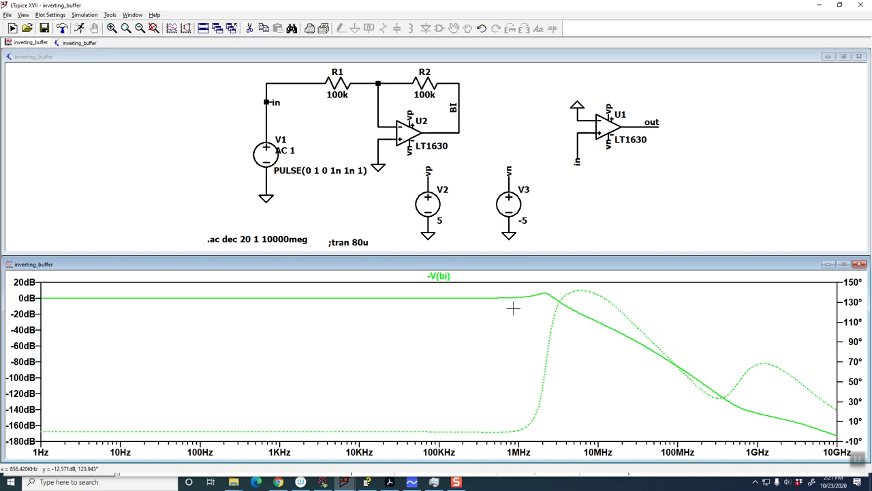
Probe the 'out' net to add V(out), maximize the plot pane, then return to the schematic.
{"action": "left_click", "coordinate": [637, 58]}
{"action": "left_click", "coordinate": [656, 122]}
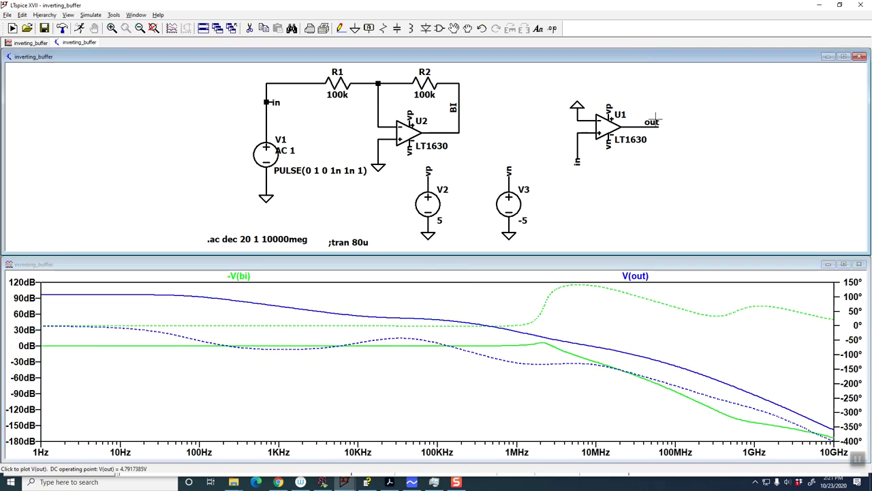
{"action": "left_click", "coordinate": [844, 264]}
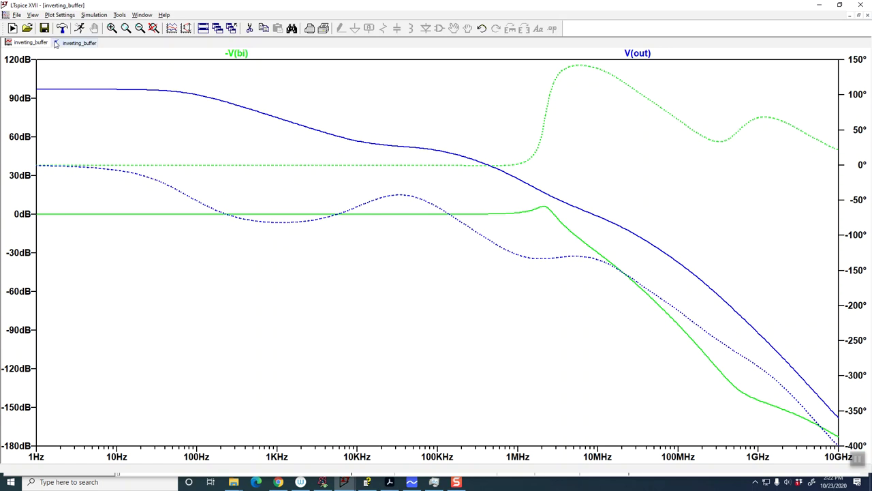
{"action": "left_click", "coordinate": [56, 43]}
Change resistor R1's value to 1k.
{"action": "right_click", "coordinate": [255, 124]}
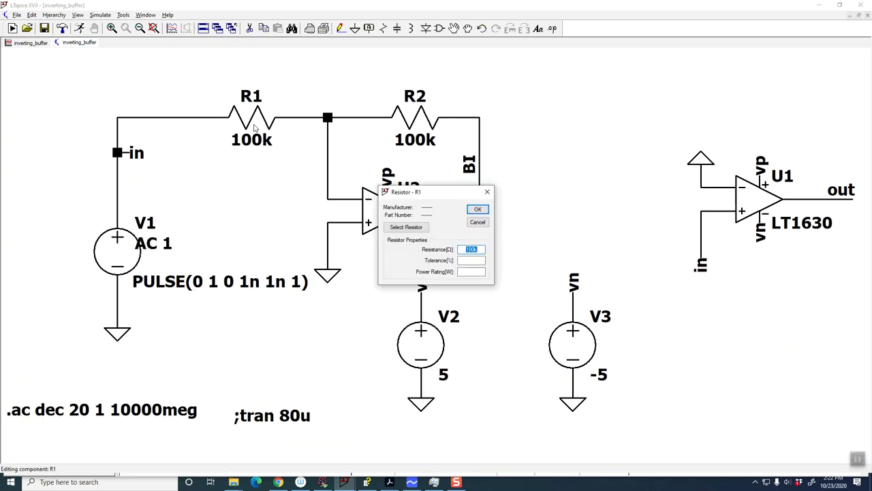
{"action": "type", "text": "1"}
{"action": "key", "text": "Return"}
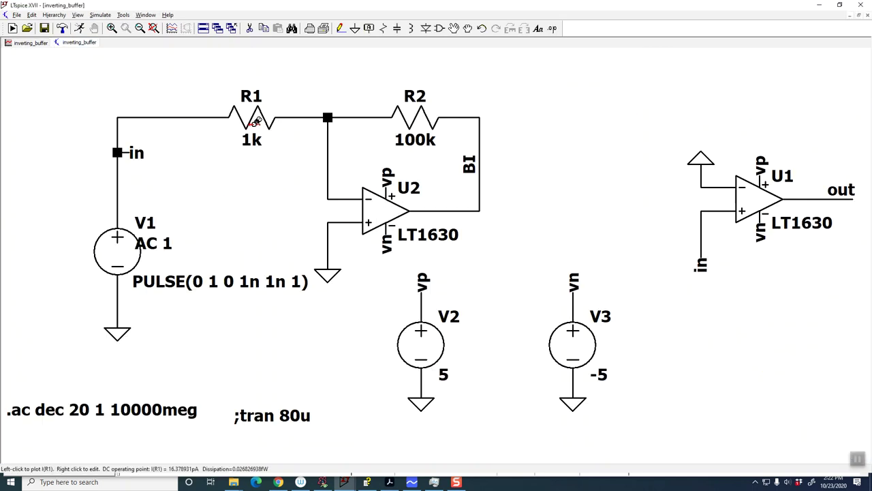
Rerun and view the maximized Bode plot showing -V(bi) flat at 40dB to about 1MHz.
{"action": "left_click", "coordinate": [79, 28]}
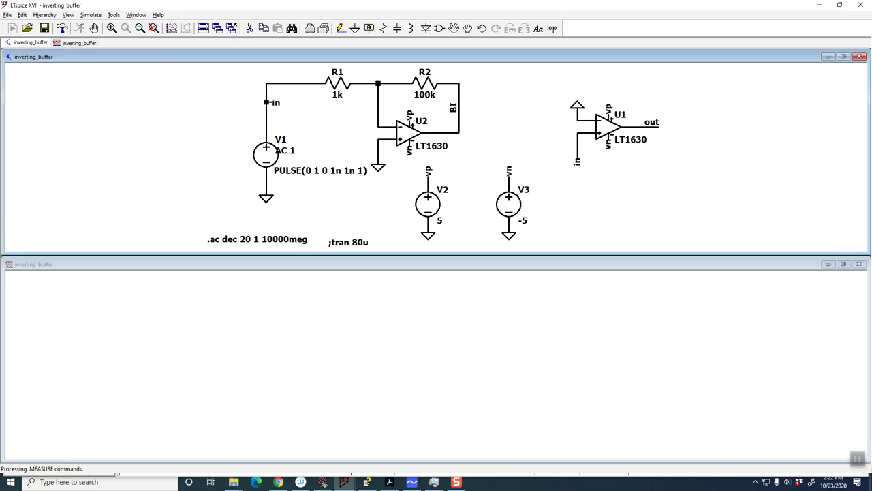
{"action": "left_click", "coordinate": [844, 264]}
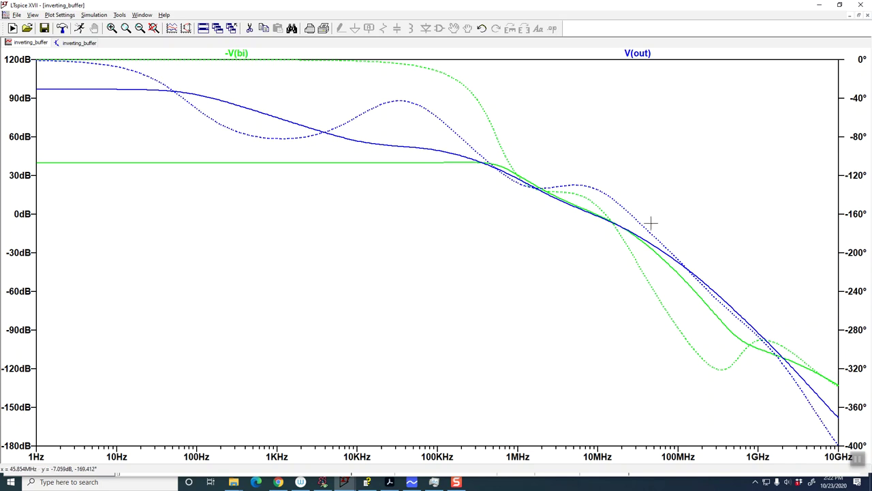
{"action": "left_click", "coordinate": [68, 43]}
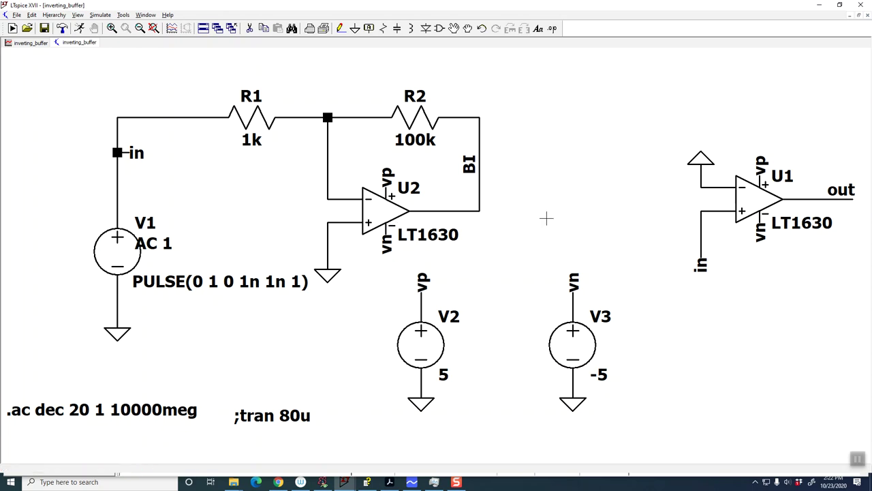
Replace LT1630 op-amp U2 with a UniversalOpamp2 from the [Opamps] folder.
{"action": "left_click", "coordinate": [391, 212]}
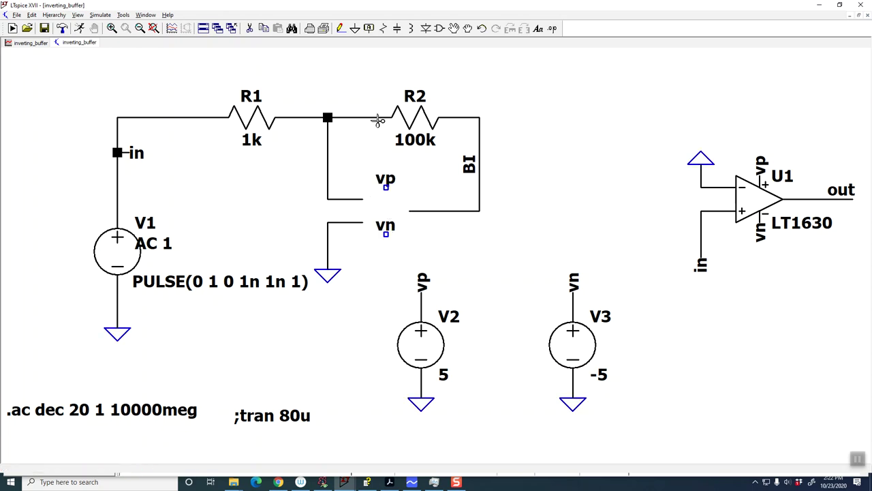
{"action": "left_click", "coordinate": [439, 28]}
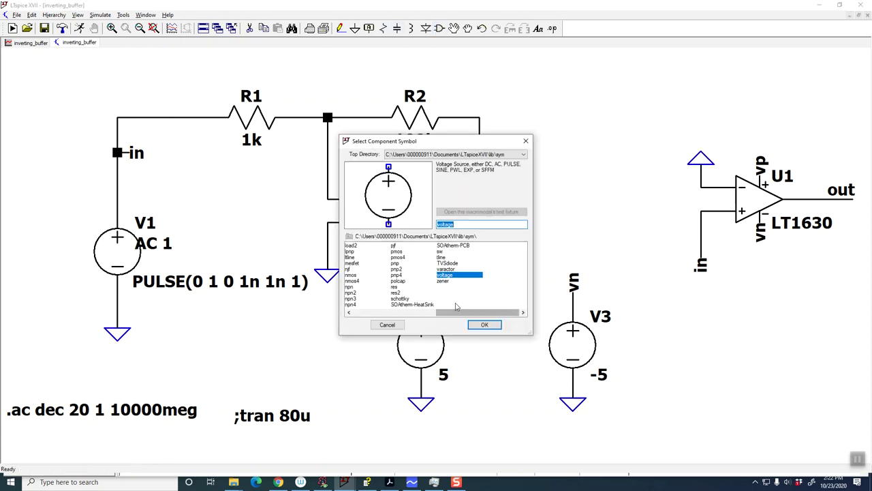
{"action": "left_click", "coordinate": [388, 324]}
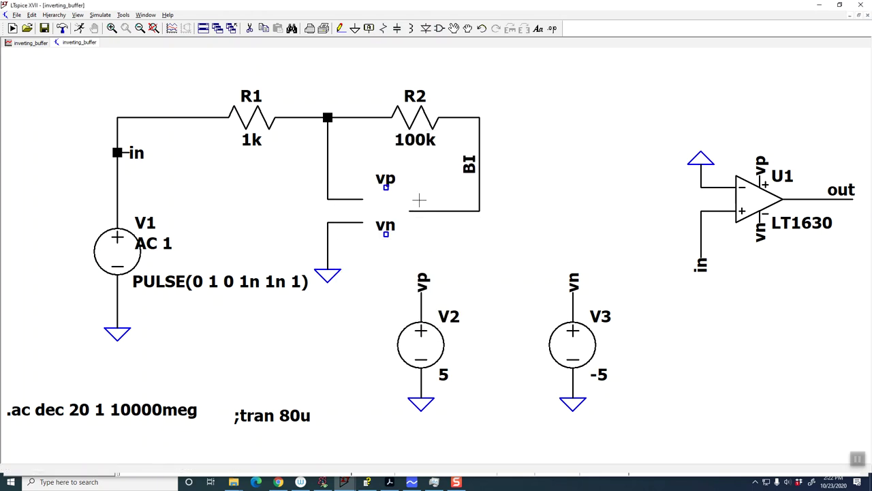
{"action": "left_click", "coordinate": [440, 28]}
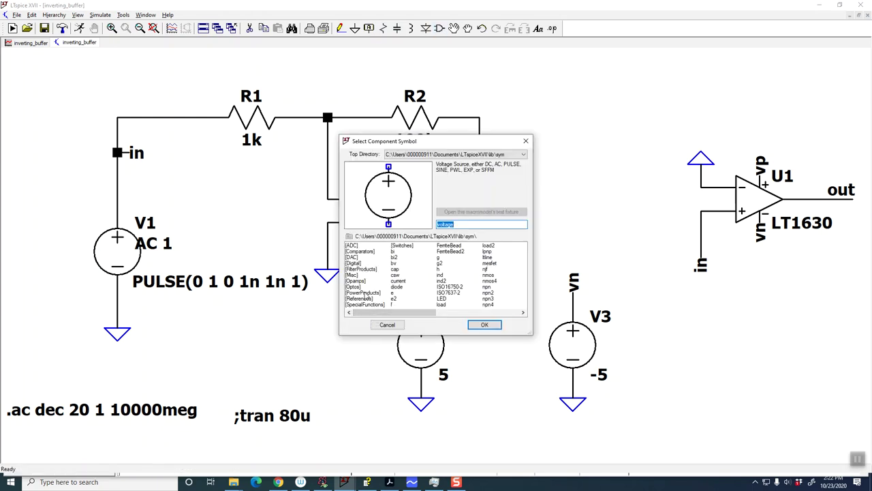
{"action": "left_click", "coordinate": [357, 281]}
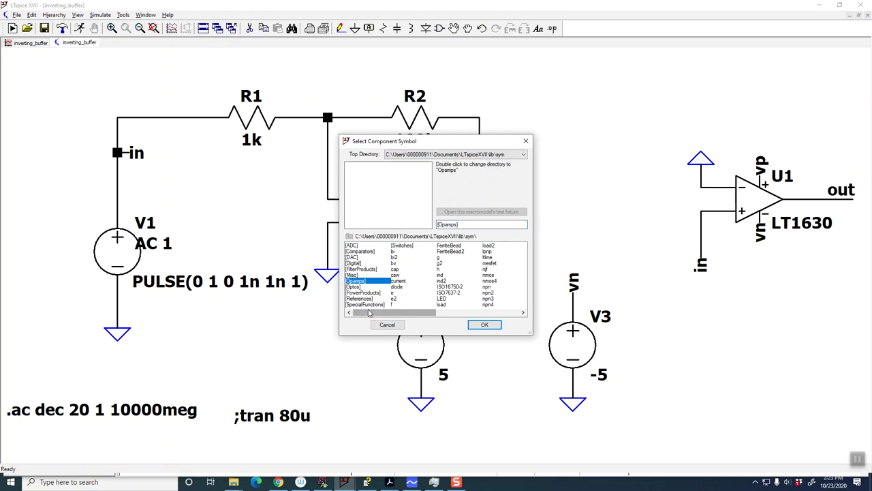
{"action": "double_click", "coordinate": [357, 281]}
{"action": "left_click_drag", "start_coordinate": [363, 311], "coordinate": [513, 312]}
{"action": "left_click", "coordinate": [487, 304]}
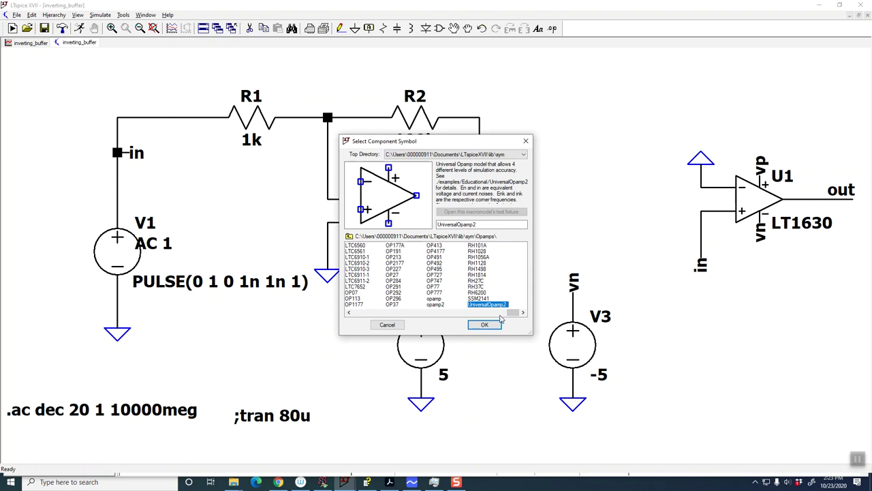
{"action": "left_click", "coordinate": [485, 325]}
{"action": "left_click", "coordinate": [385, 211]}
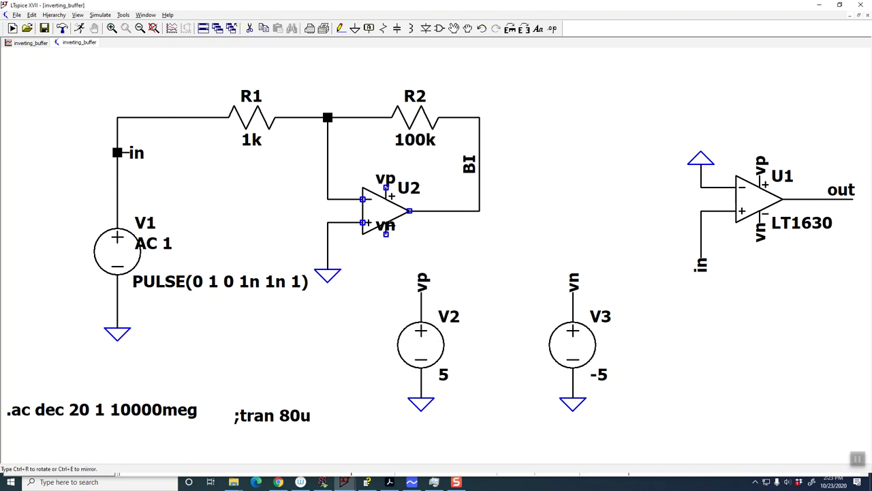
Delete op-amp U1 and move a second UniversalOpamp2, U3, onto its vp, vn, out wires.
{"action": "left_click", "coordinate": [772, 350]}
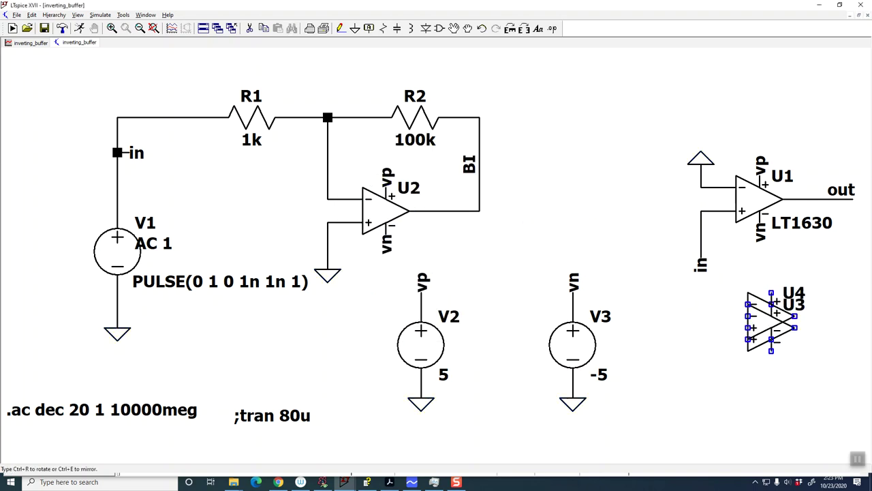
{"action": "key", "text": "Escape"}
{"action": "key", "text": "Delete"}
{"action": "left_click", "coordinate": [754, 205]}
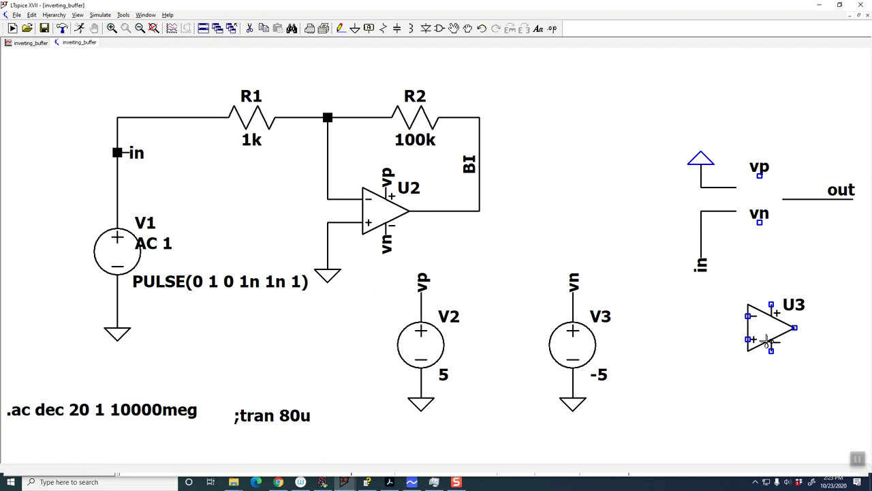
{"action": "left_click", "coordinate": [772, 345]}
{"action": "left_click", "coordinate": [760, 200]}
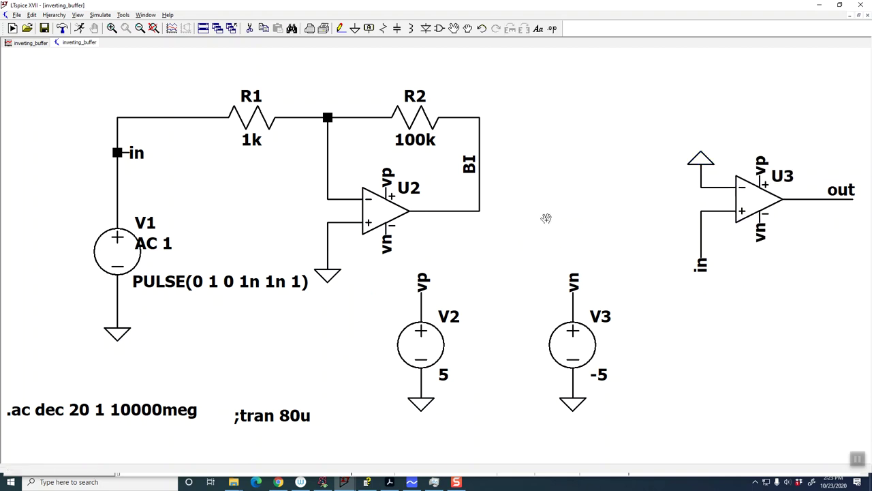
Rerun the AC analysis with the new UniversalOpamp2 op-amps.
{"action": "left_click", "coordinate": [81, 28]}
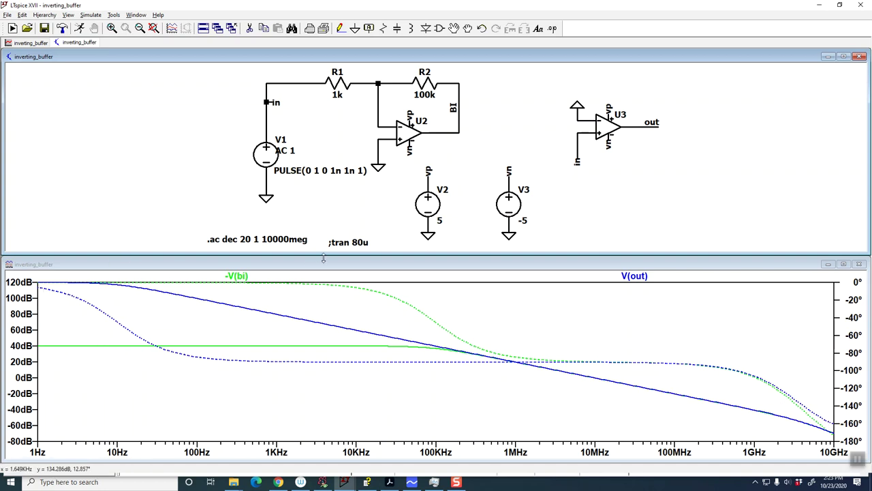
Activate the '.tran 80u' directive and run the transient analysis.
{"action": "right_click", "coordinate": [340, 237]}
{"action": "left_click", "coordinate": [306, 231]}
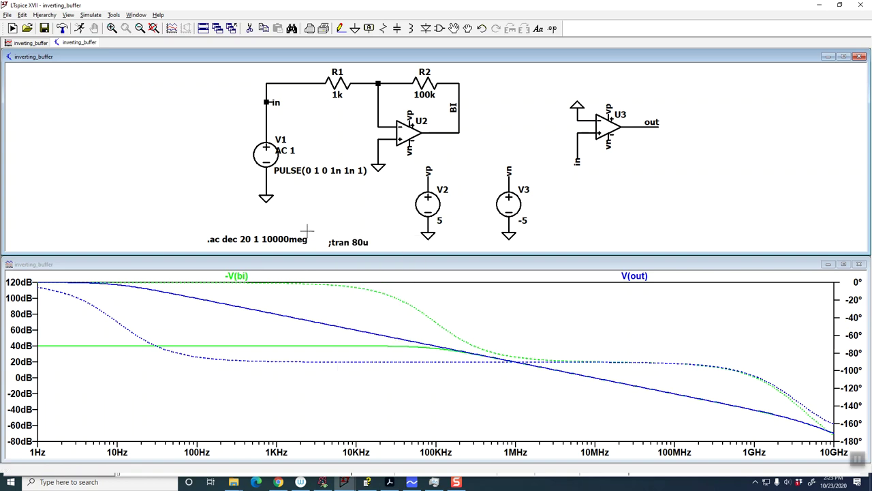
{"action": "right_click", "coordinate": [339, 244]}
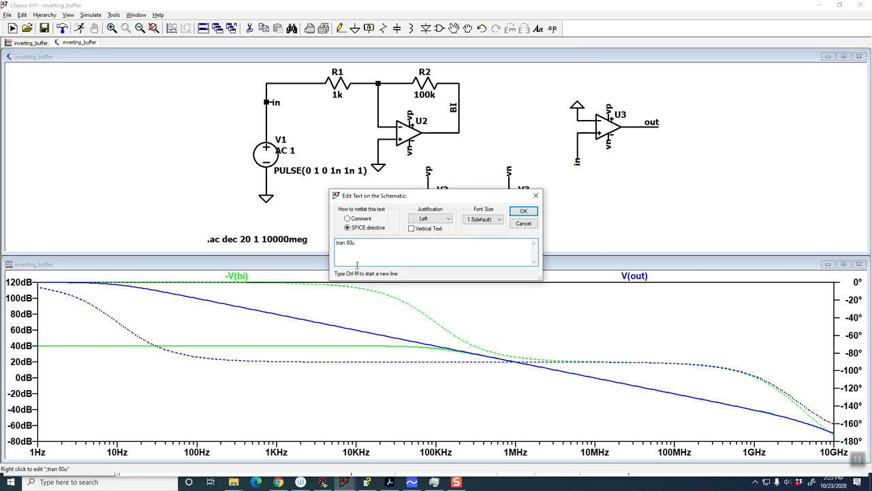
{"action": "key", "text": "Home"}
{"action": "left_click", "coordinate": [523, 212]}
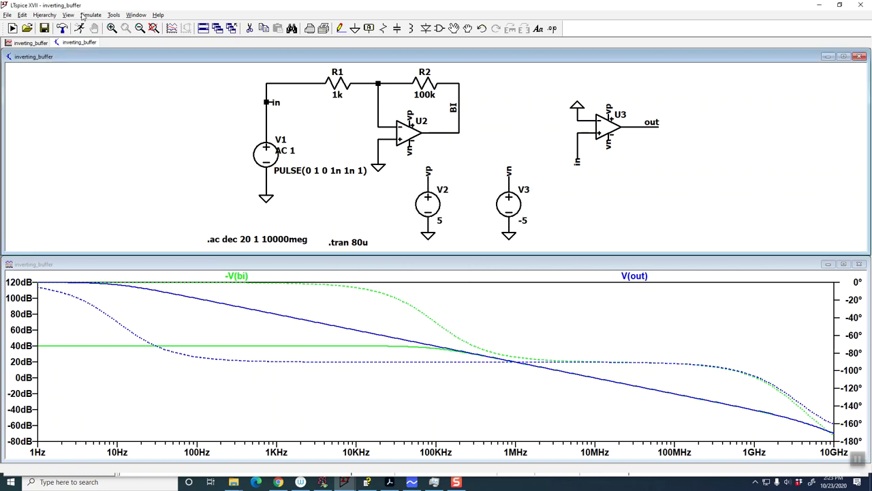
{"action": "left_click", "coordinate": [79, 28]}
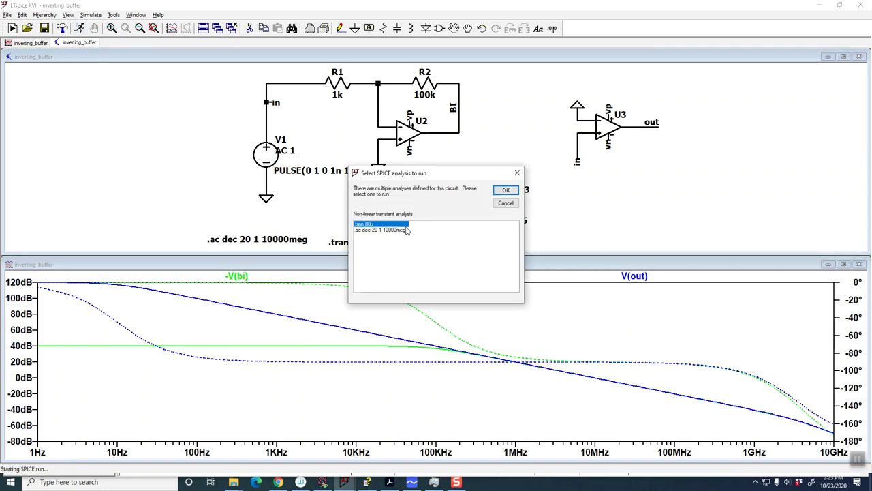
{"action": "left_click", "coordinate": [505, 190]}
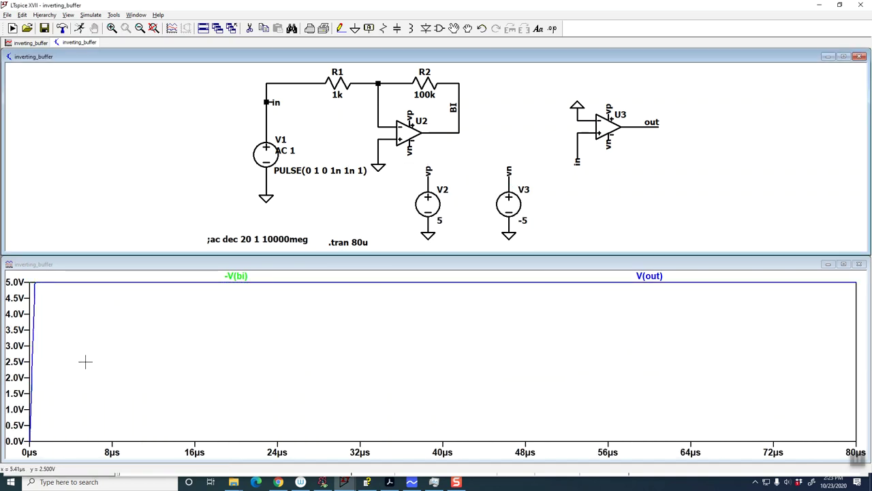
Drop the minus sign so the transient trace shows V(bi) settling at -5V.
{"action": "left_click", "coordinate": [235, 275]}
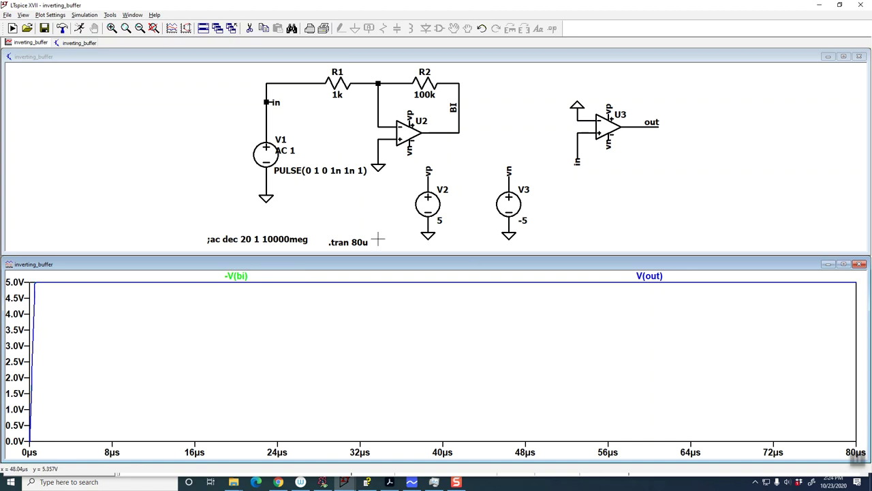
{"action": "left_click", "coordinate": [80, 30]}
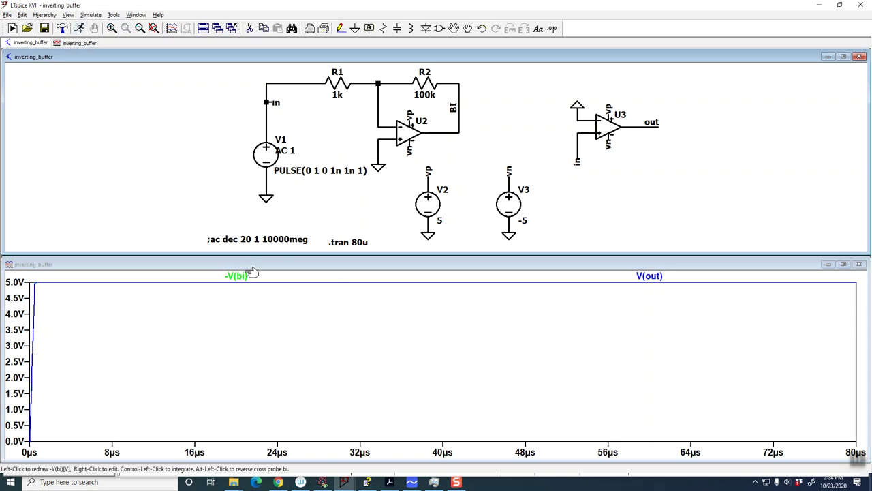
{"action": "right_click", "coordinate": [237, 276]}
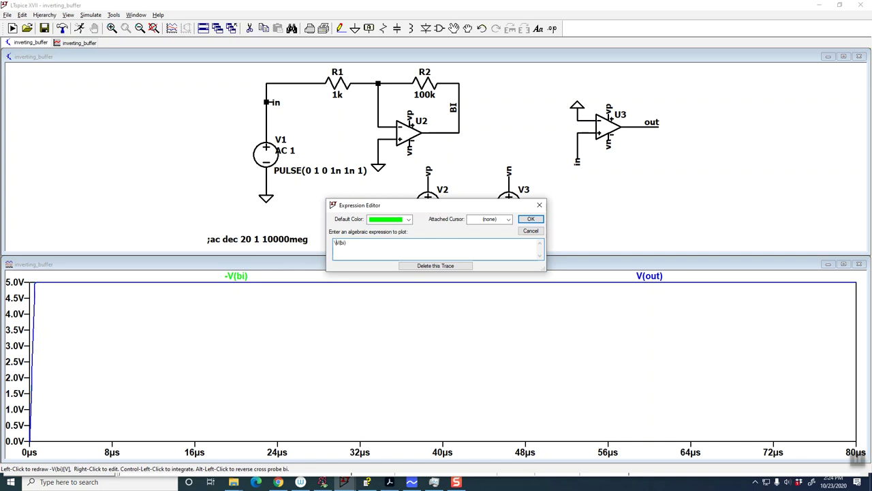
{"action": "key", "text": "Return"}
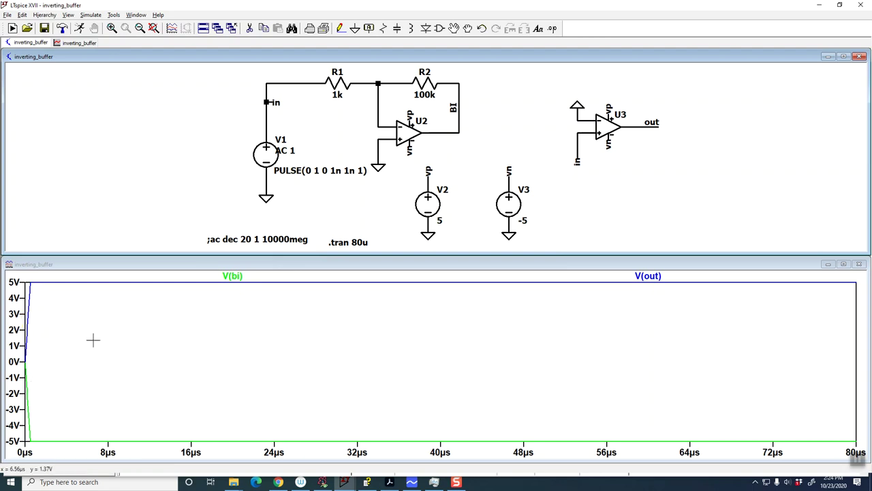
Set R1's resistance back to 100k and rerun the transient simulation.
{"action": "right_click", "coordinate": [347, 86]}
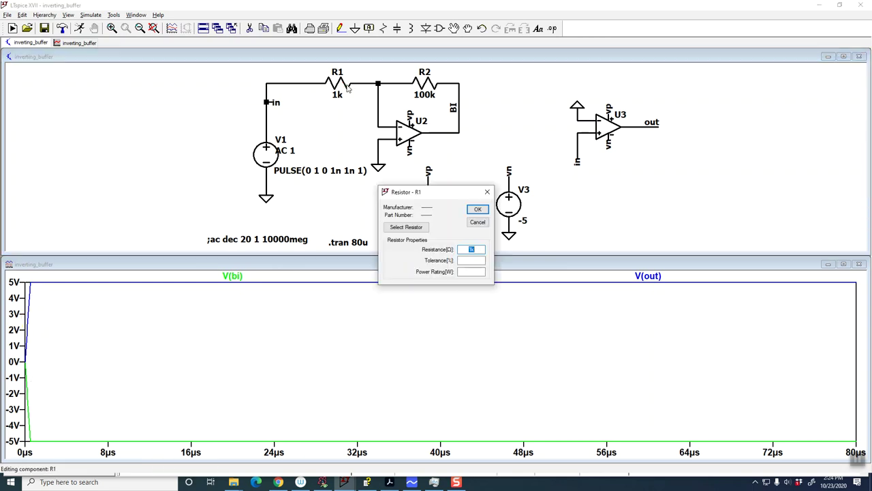
{"action": "key", "text": "Return"}
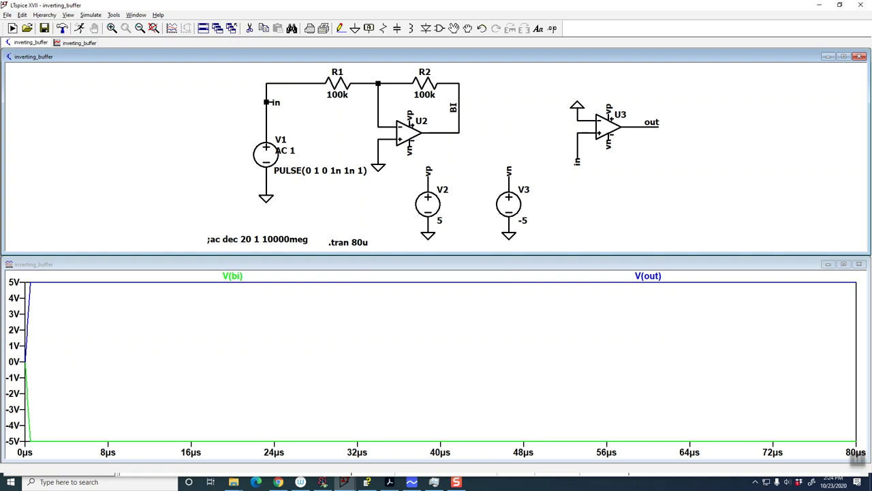
{"action": "left_click", "coordinate": [79, 28]}
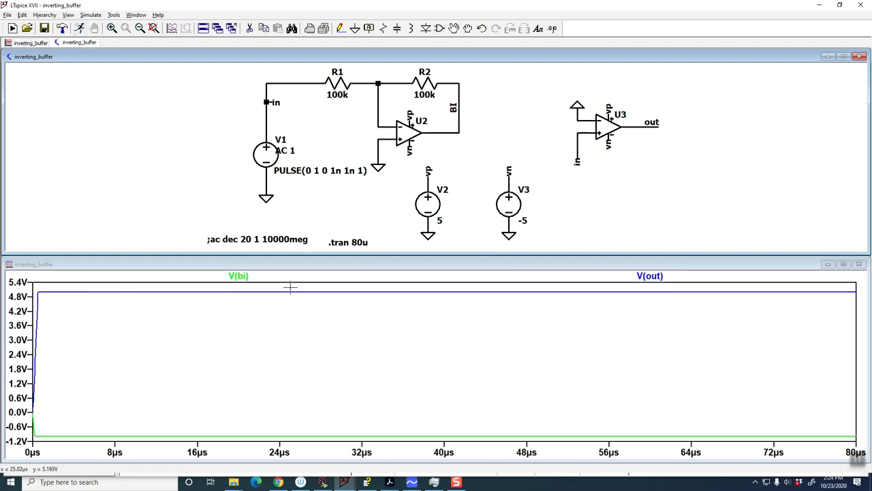
Delete the V(out) trace so only V(bi), settling at -1 V, remains plotted.
{"action": "key", "text": "Delete"}
{"action": "left_click", "coordinate": [647, 275]}
{"action": "left_click", "coordinate": [647, 276]}
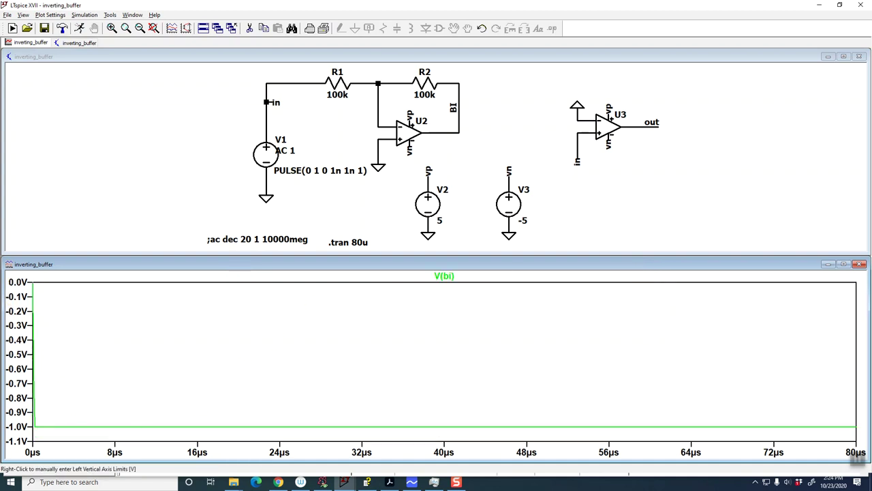
{"action": "left_click", "coordinate": [54, 437]}
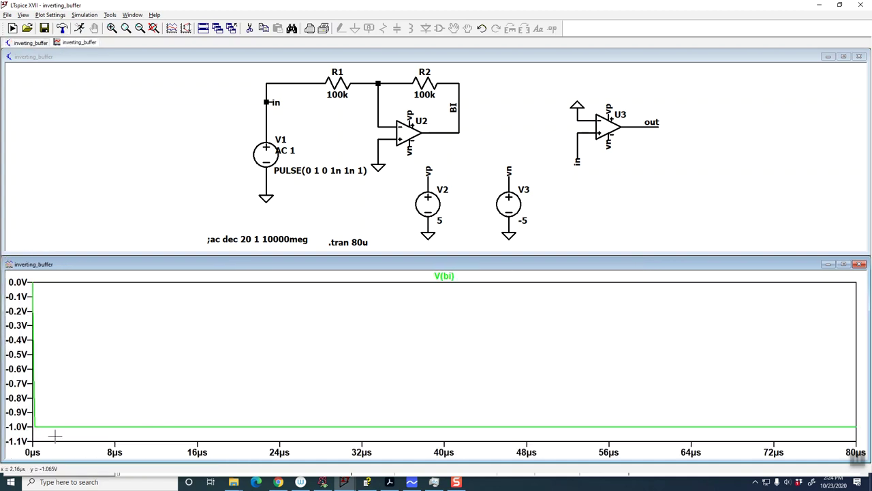